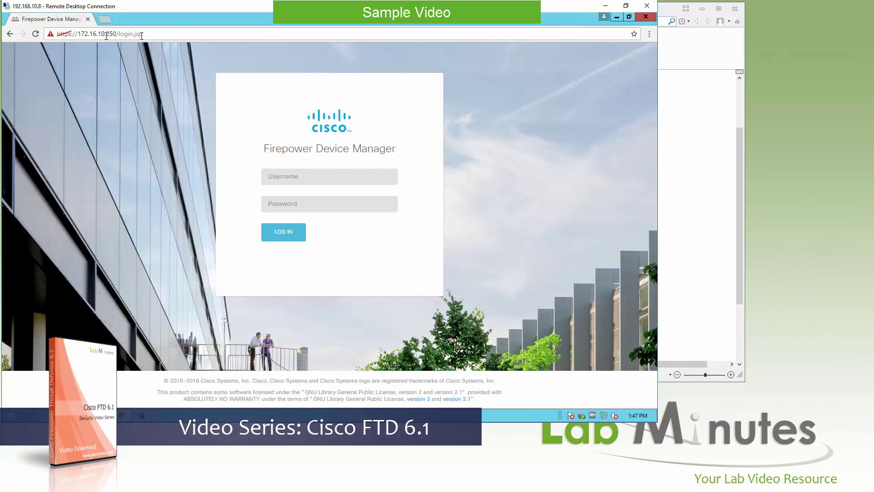
Step: Log in to the FDM page at 172.16.10.250 as admin with the administrator password
click(685, 155)
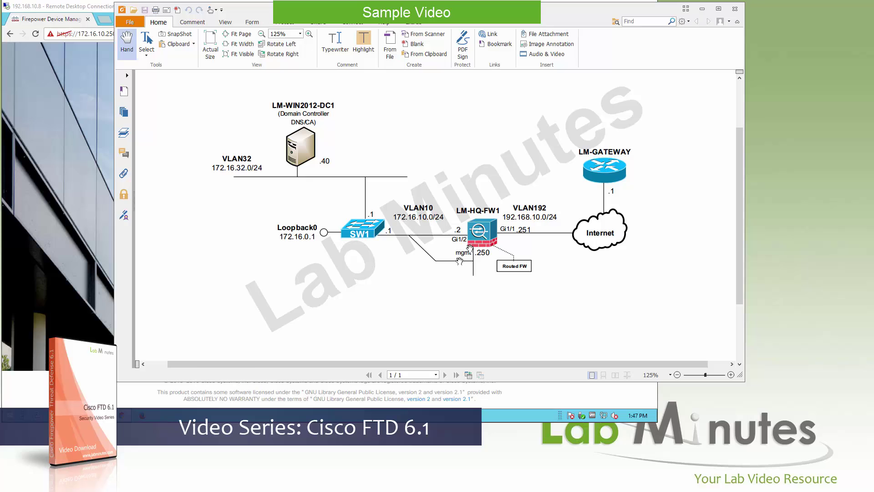
click(114, 224)
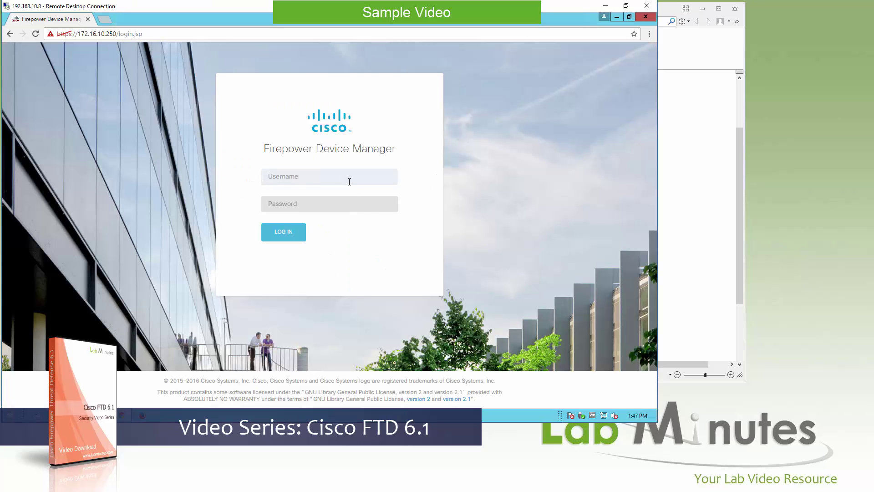
click(349, 181)
text(admin)
key(Tab)
text(********)
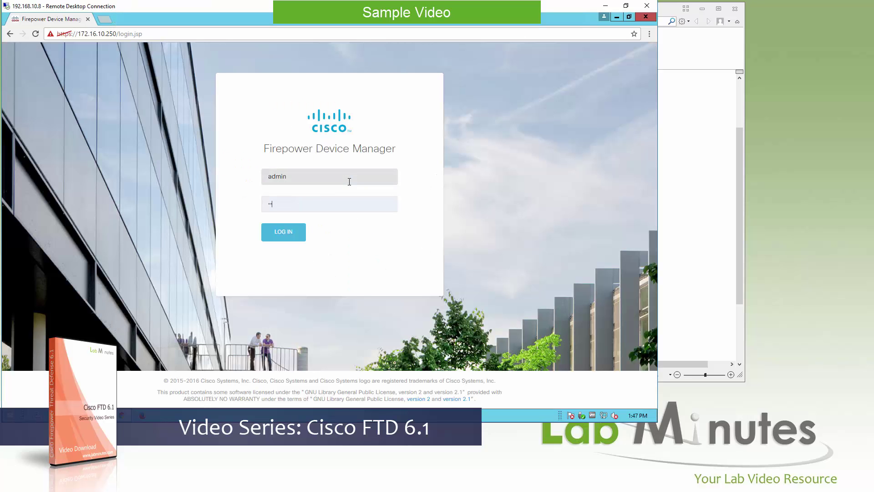
key(Return)
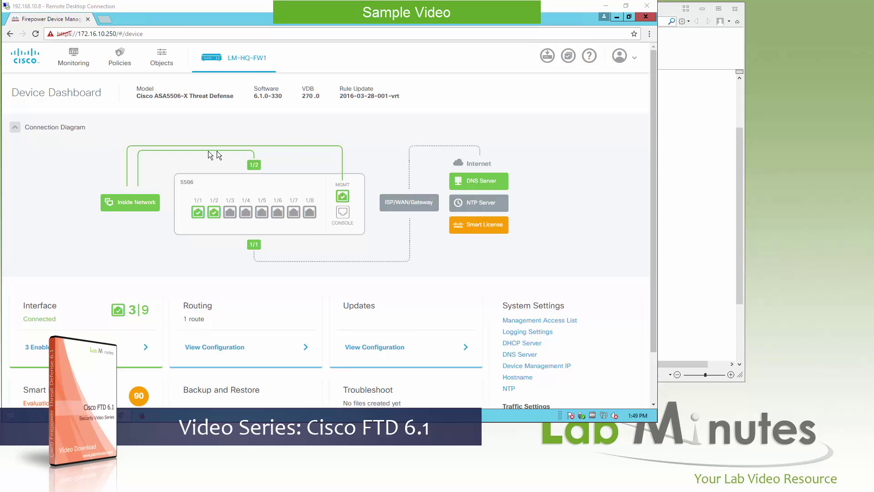
Step: Compare the LM-HQ-FW1 dashboard's connected ports with the network diagram, then return to the dashboard
click(711, 201)
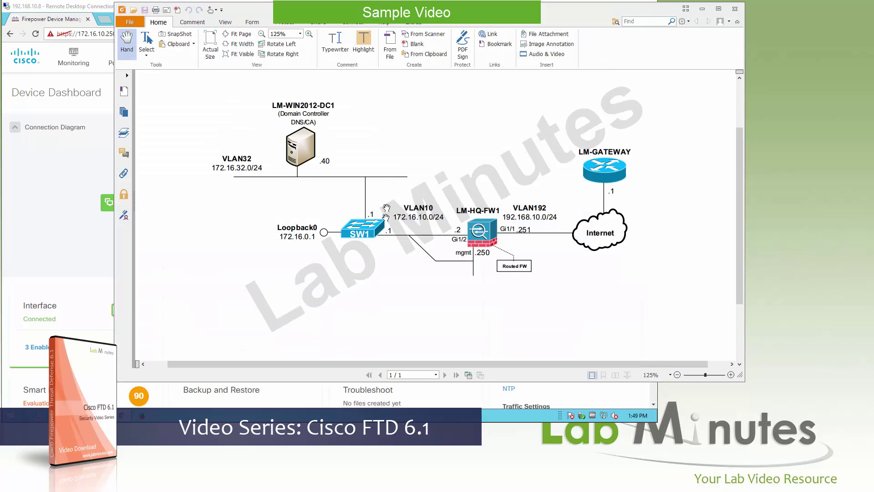
click(57, 237)
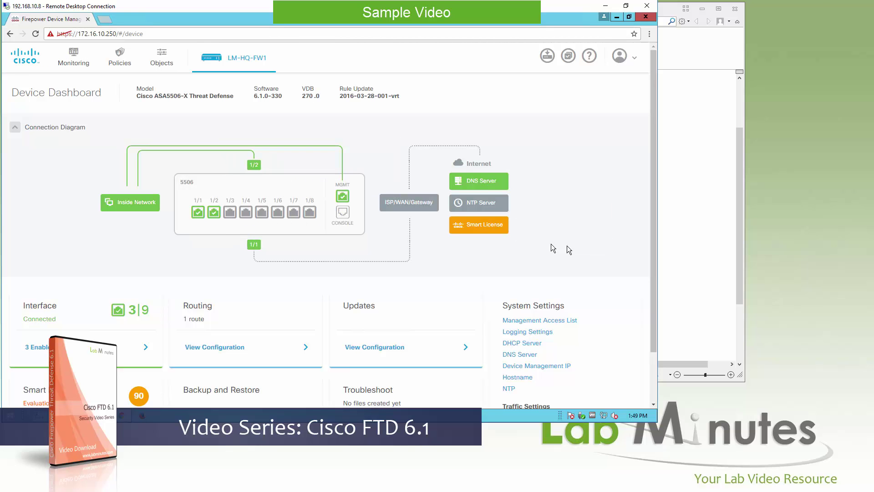
Step: Open the Interfaces page listing outside at 192.168.10.251 and inside at 192.168.45.1
scroll(555, 250, down, 3)
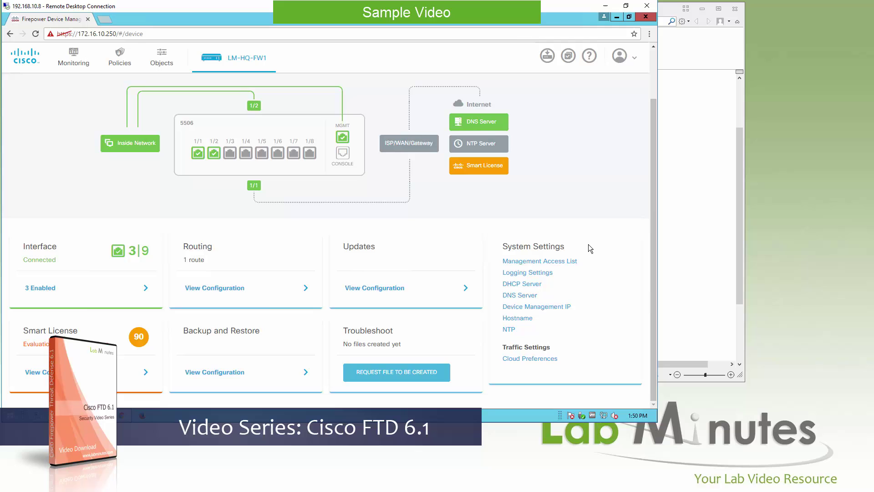
click(744, 273)
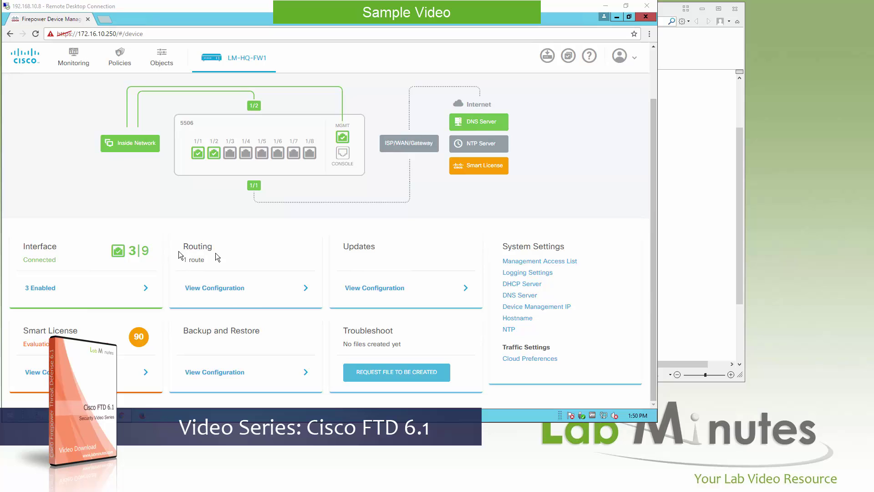
click(547, 243)
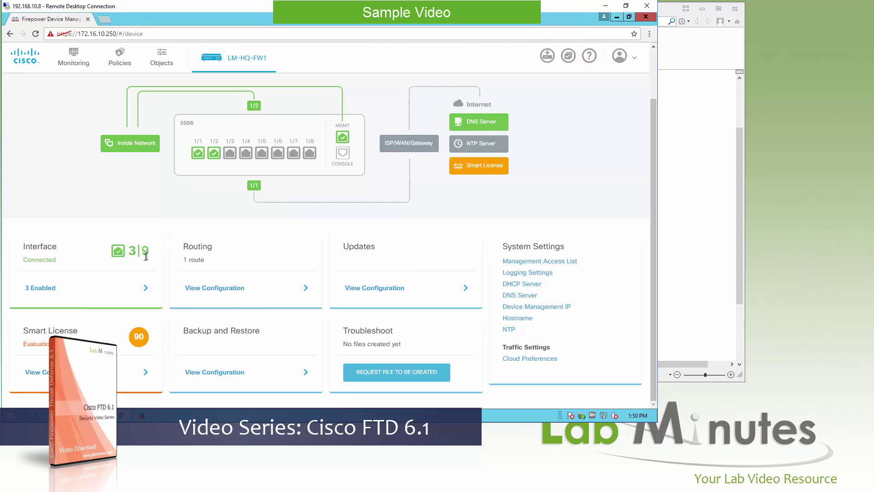
click(91, 292)
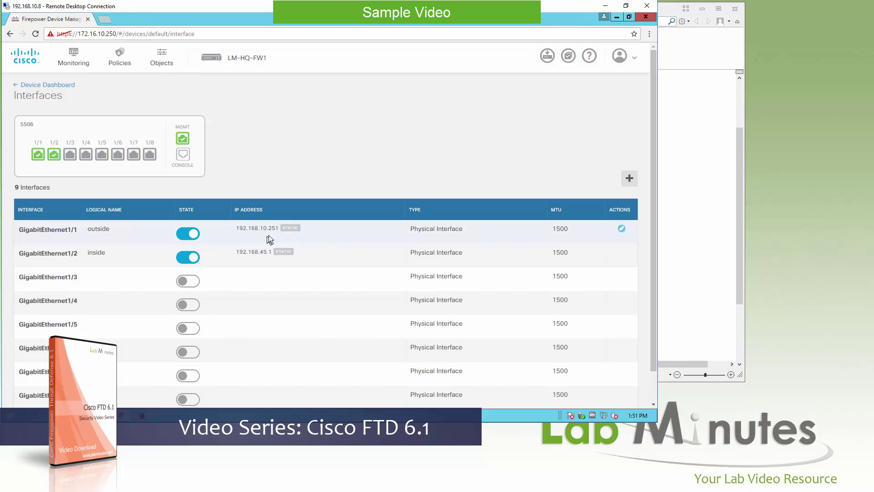
click(620, 229)
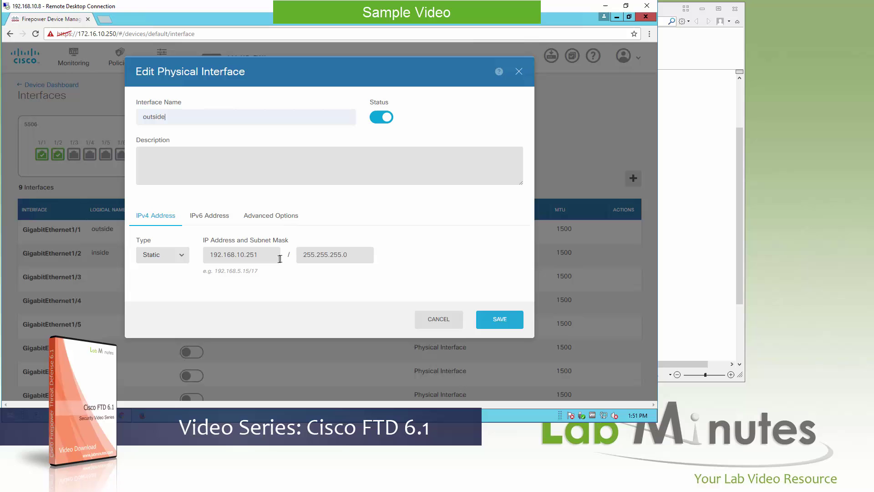
click(215, 223)
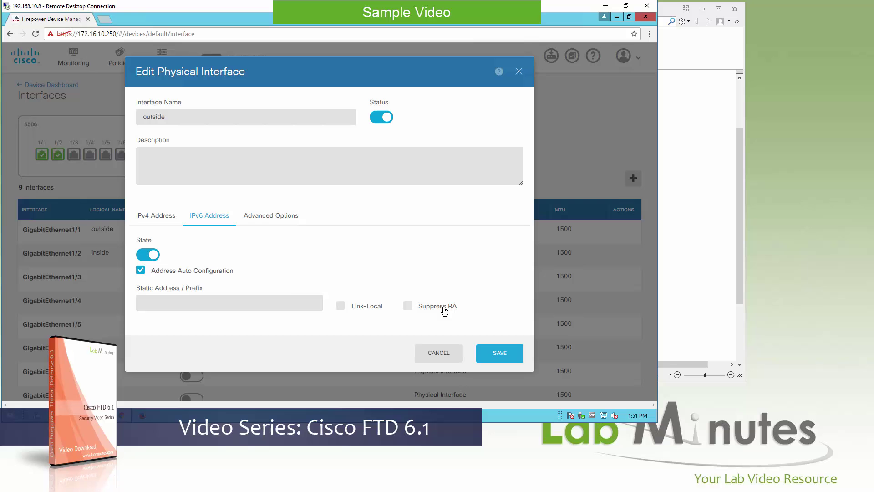
click(247, 224)
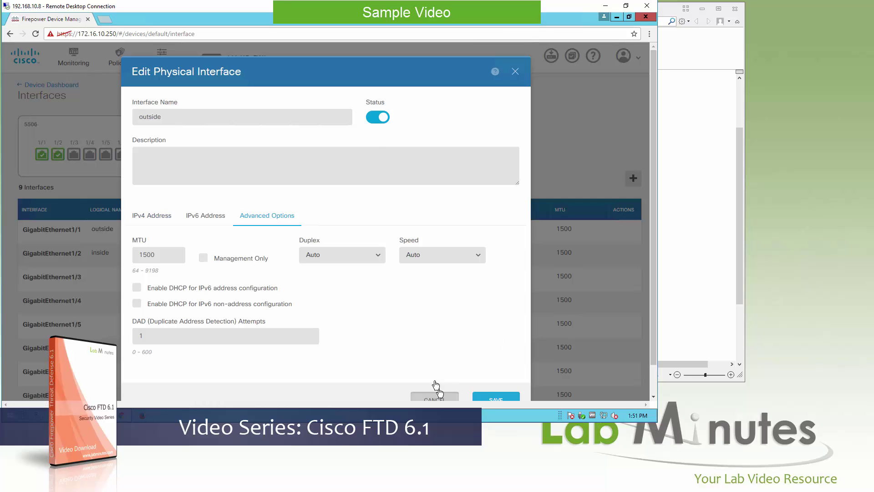
click(445, 401)
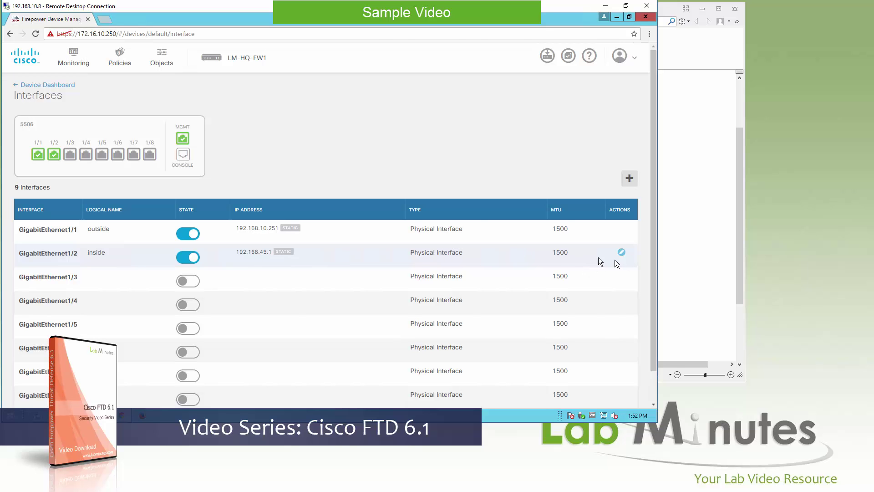
Step: Check the inside subnet on the diagram, then change the inside address from 192.168.45.1 to 172.16.10.2
click(693, 255)
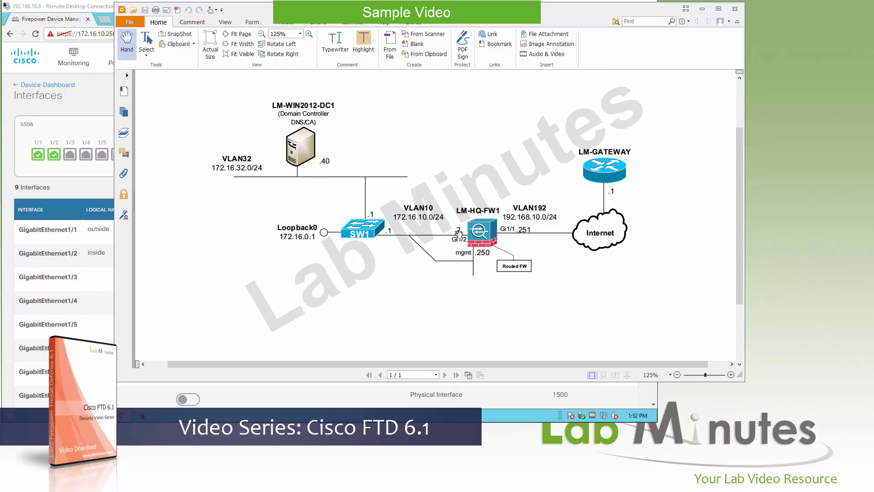
click(448, 430)
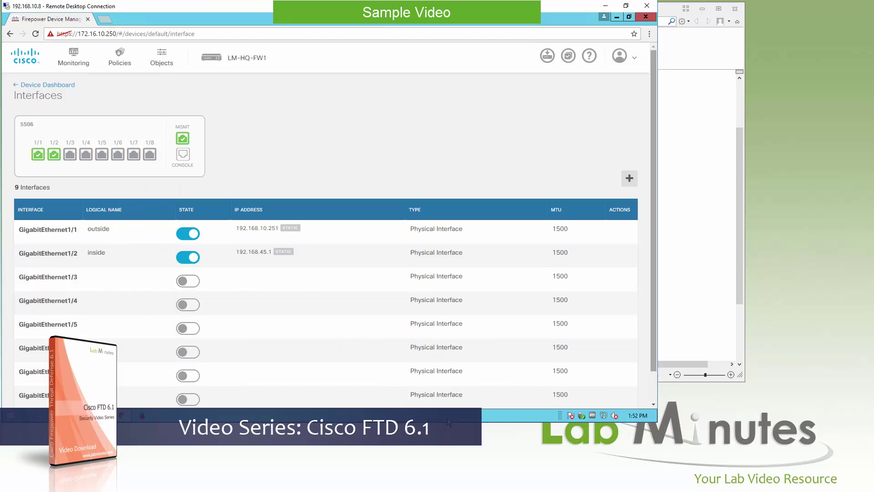
click(621, 251)
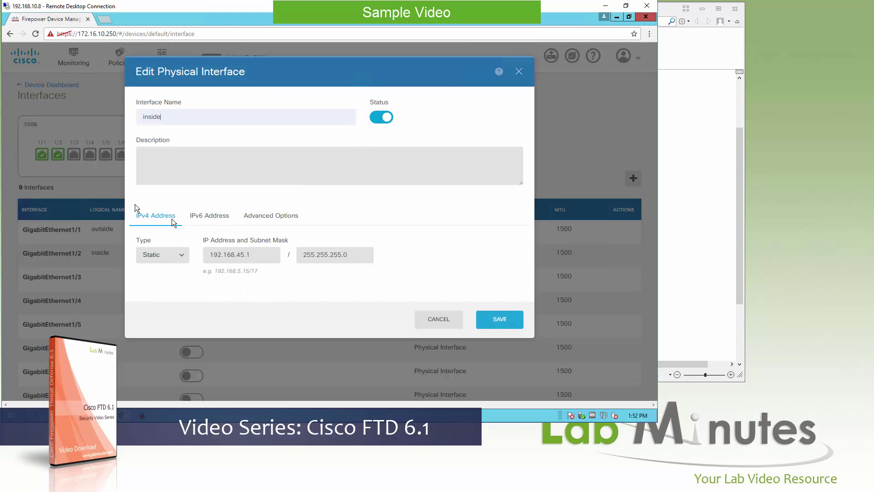
double_click(250, 255)
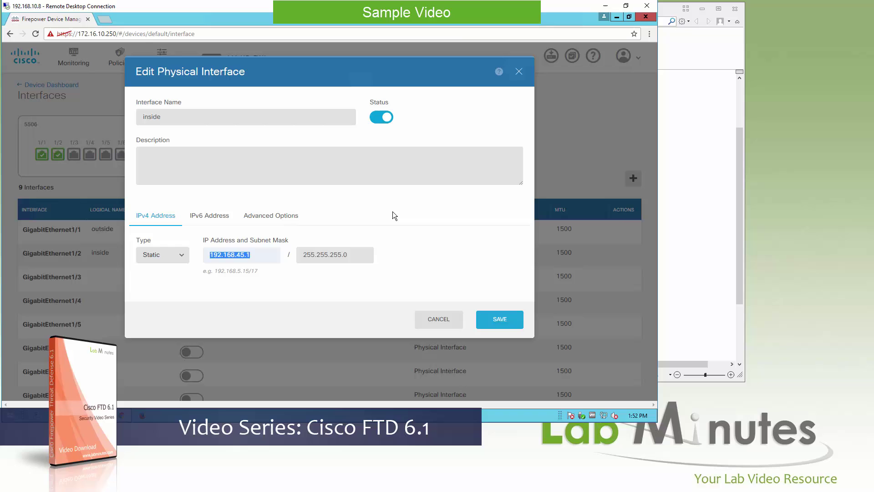
text(45.1)
key(BackSpace)
key(BackSpace)
key(BackSpace)
key(BackSpace)
text(172.16.10.2)
key(Tab)
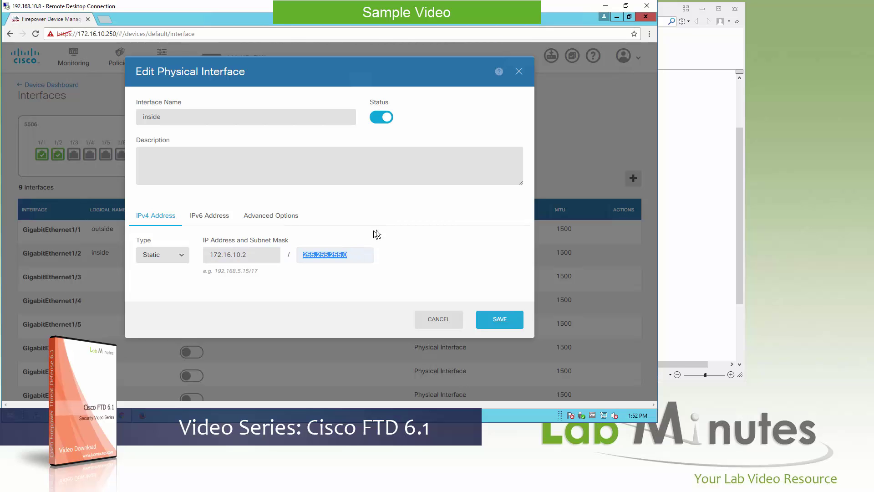
Step: Review the IPv6 and advanced options, attempt the save, then close the rejected edit unchanged
click(232, 216)
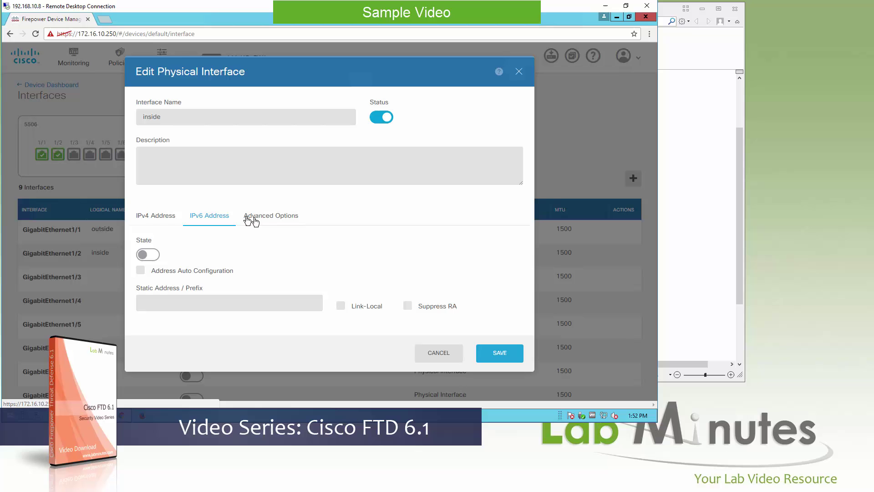
click(286, 225)
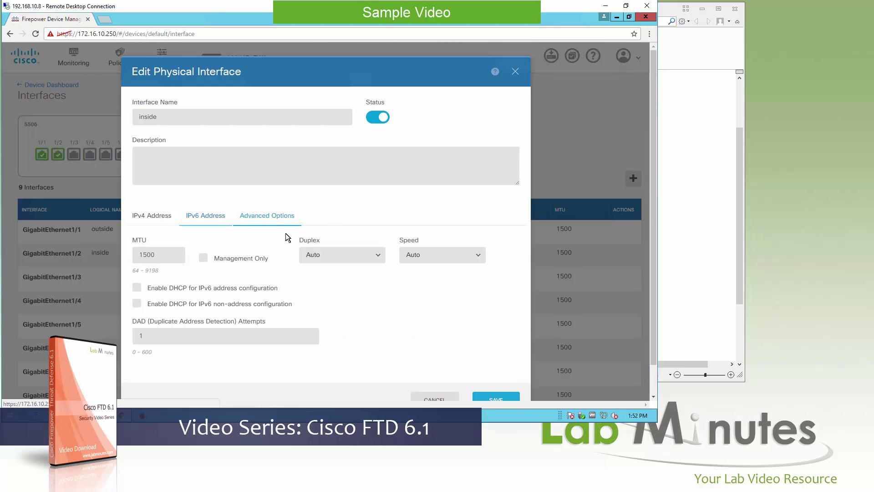
click(495, 399)
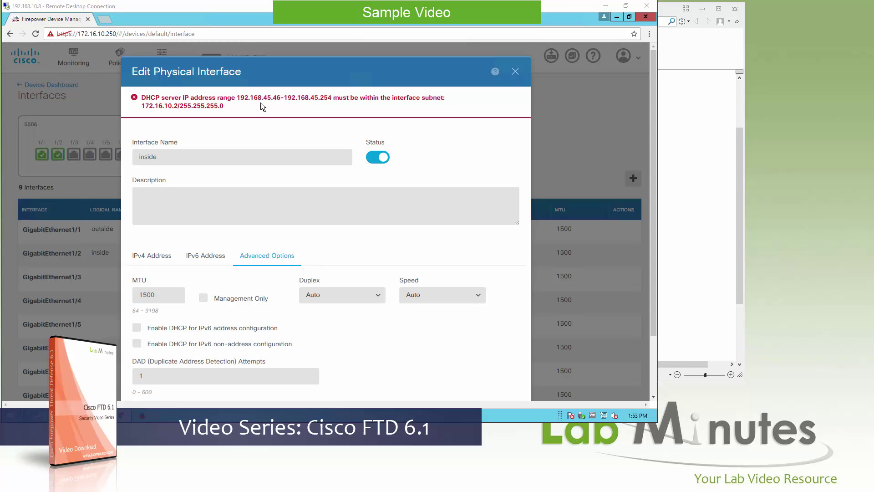
click(515, 73)
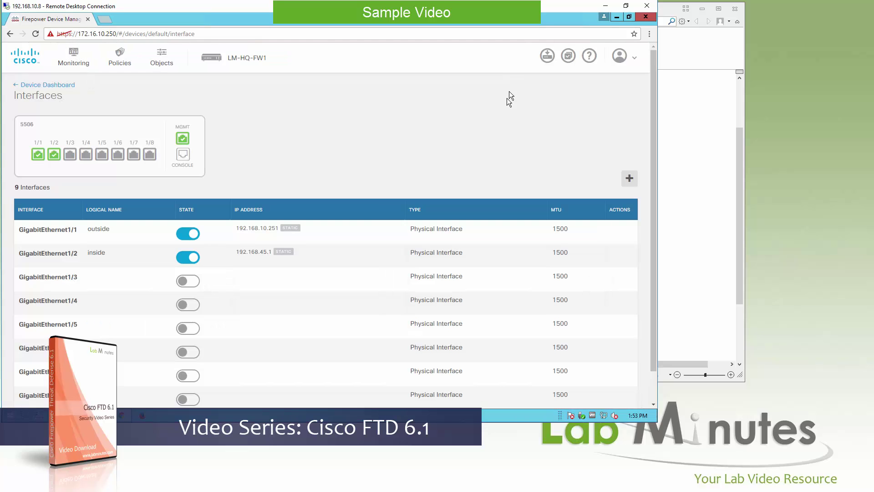
Step: Delete the inside DHCP scope with pool 192.168.45.46–192.168.45.254, then go back to the dashboard
click(248, 64)
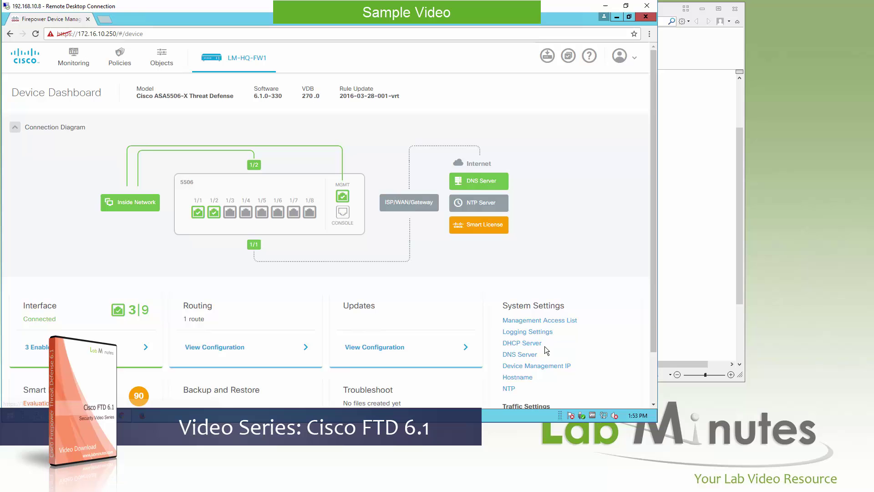
click(519, 344)
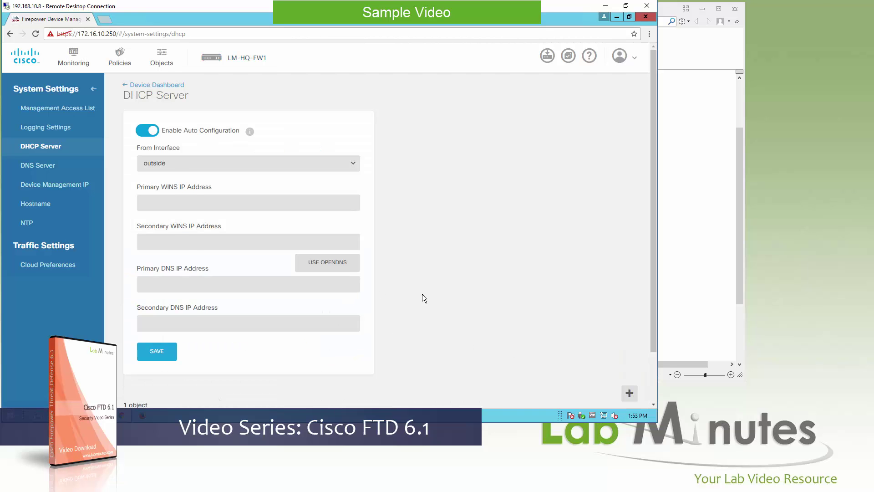
scroll(423, 296, down, 2)
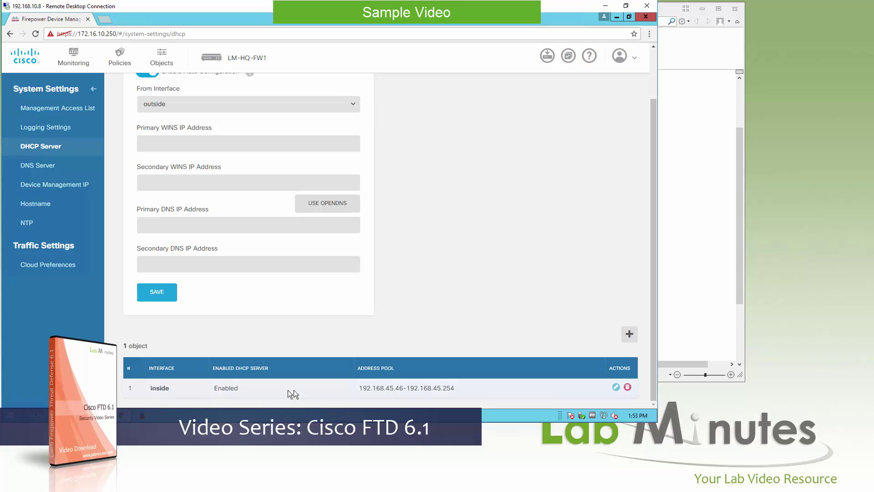
drag(373, 388, 456, 388)
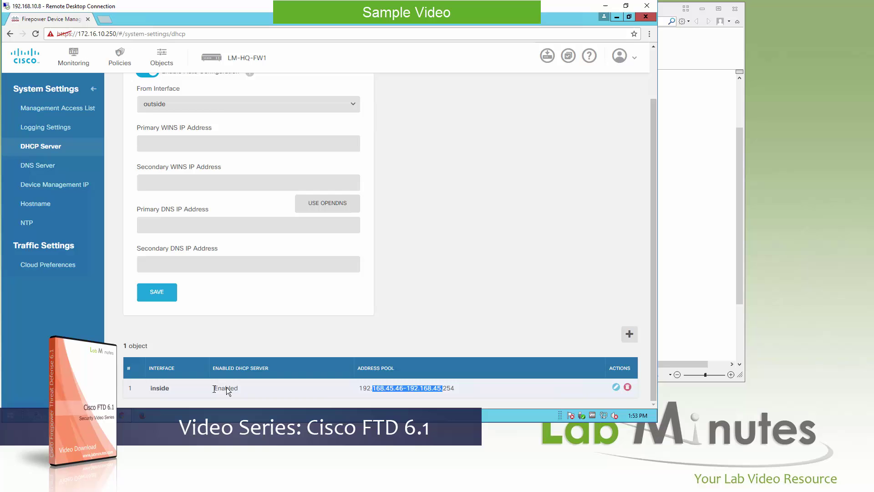
click(629, 388)
click(436, 152)
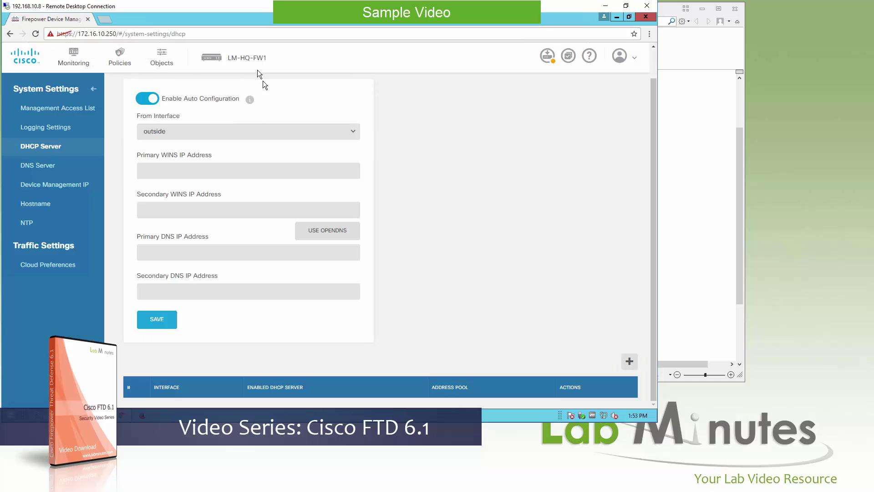
click(247, 59)
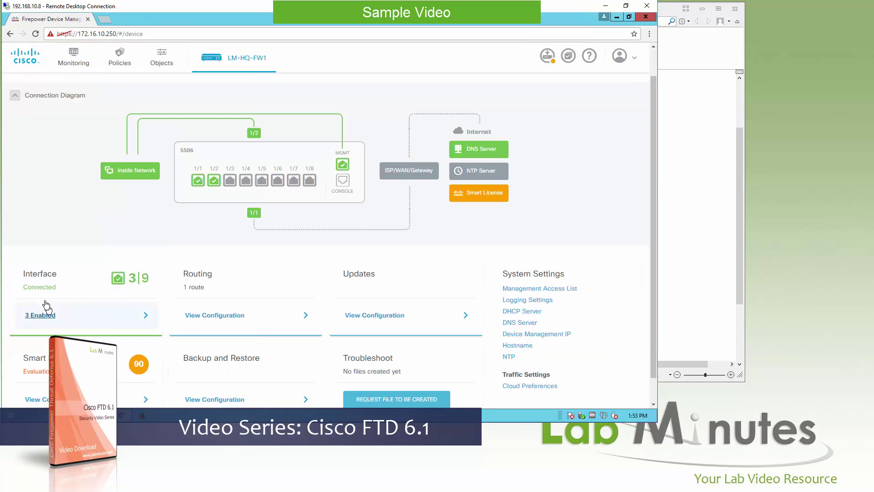
Step: Set GigabitEthernet1/2 (inside) to IPv4 address 172.16.10.2 and save it
click(47, 314)
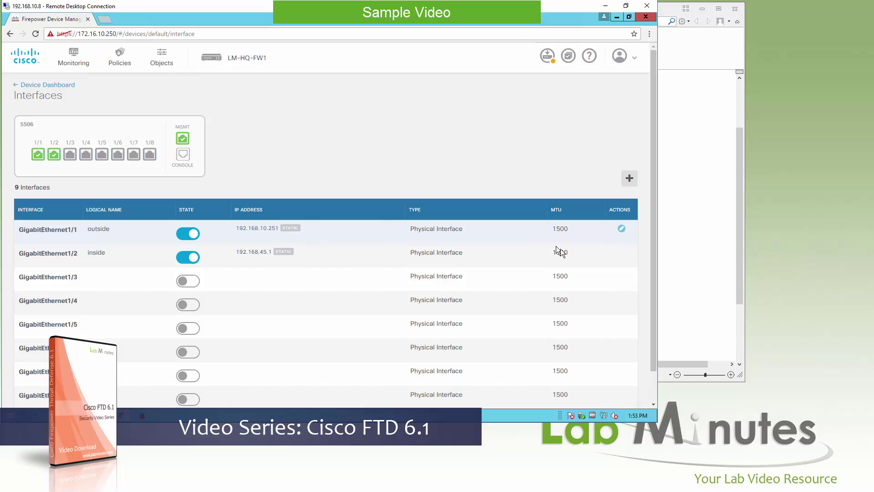
click(623, 254)
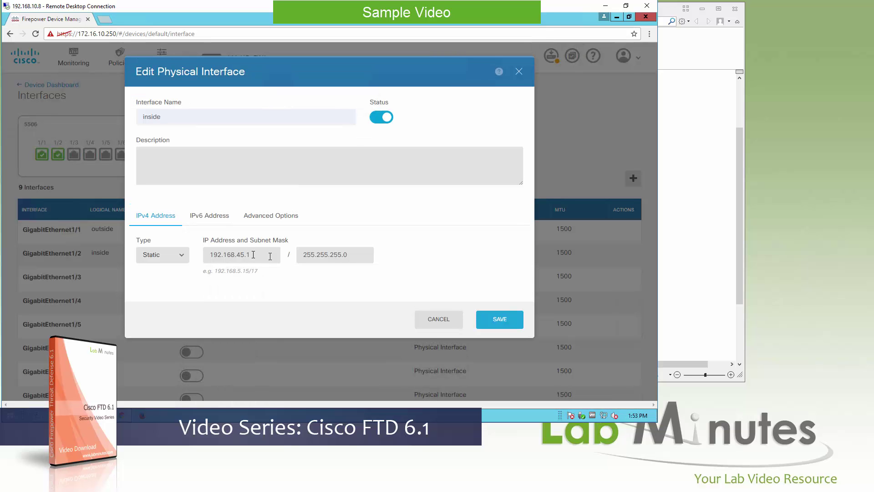
text(172)
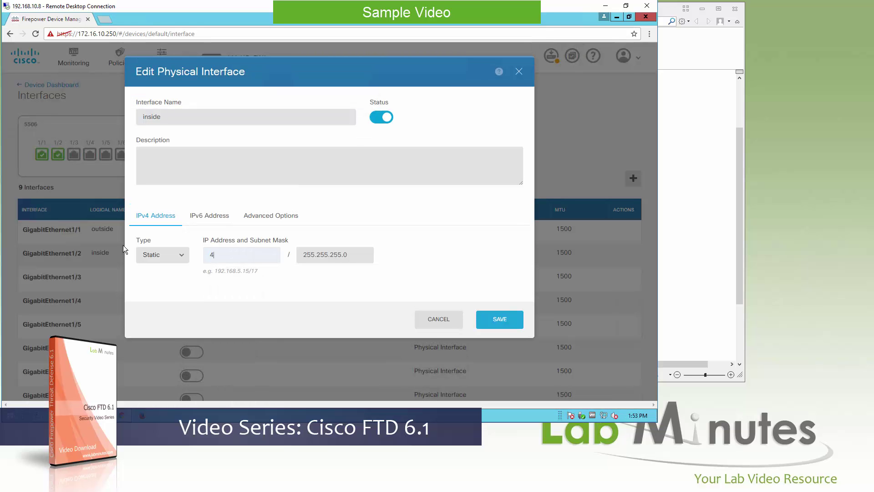
text(.16.10.2)
click(512, 319)
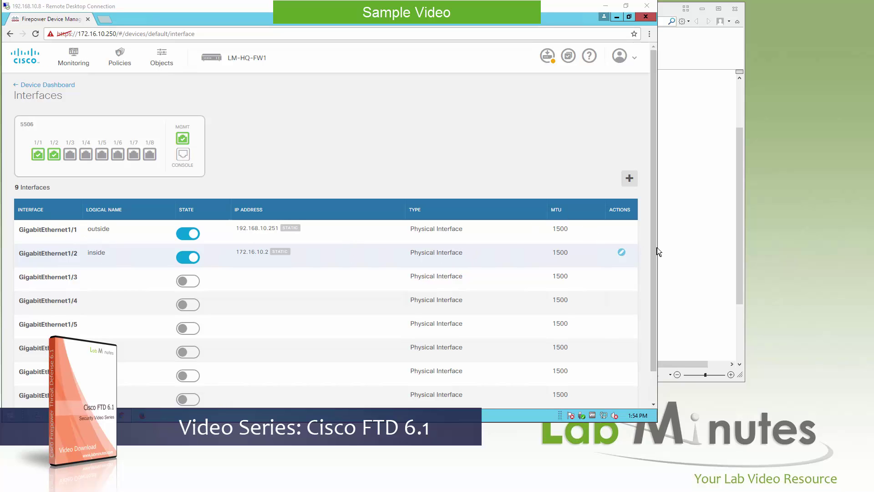
scroll(653, 255, down, 1)
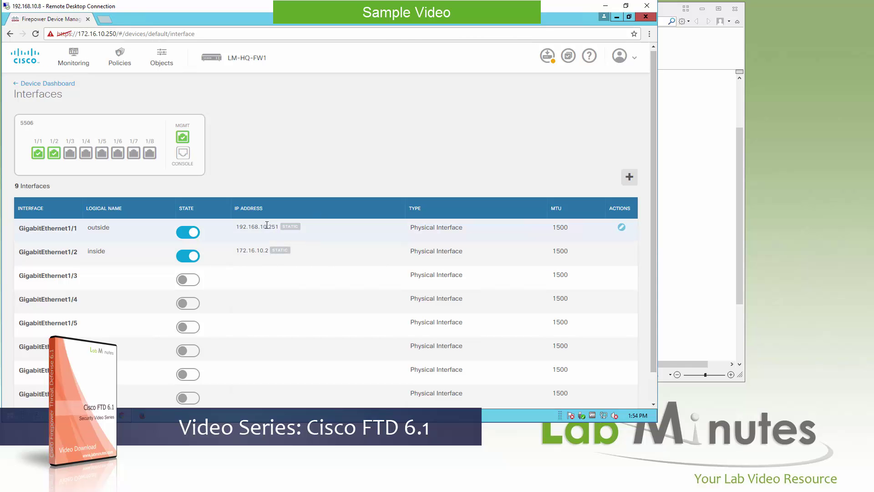
scroll(305, 293, down, 1)
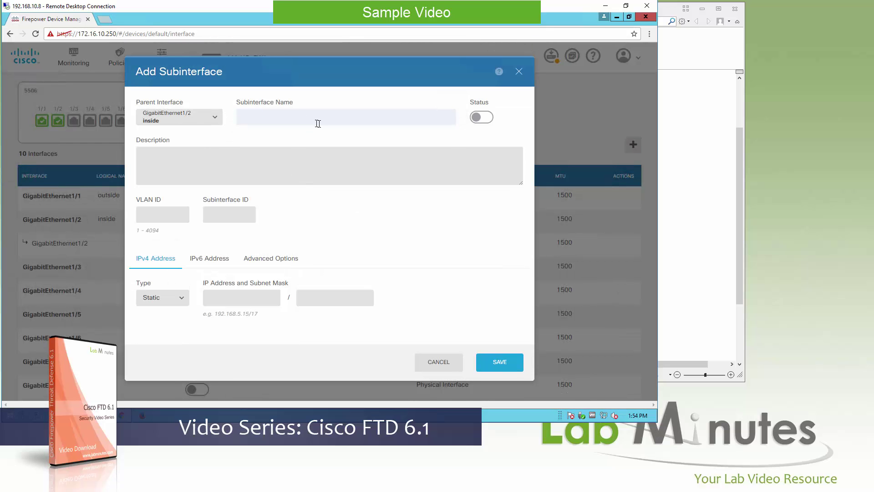
click(161, 218)
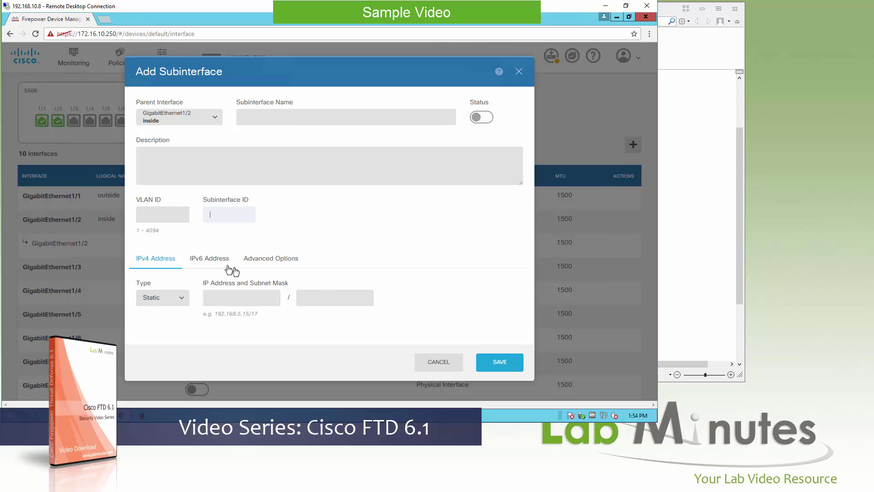
click(209, 258)
click(268, 258)
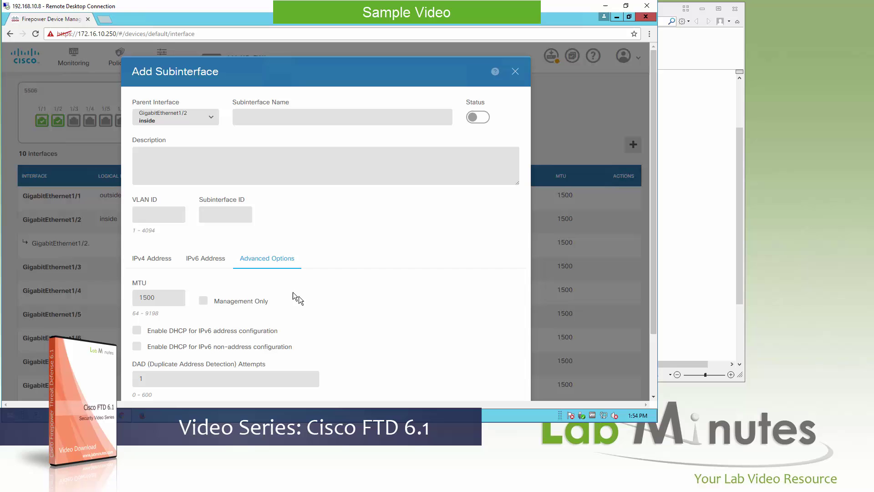
click(516, 70)
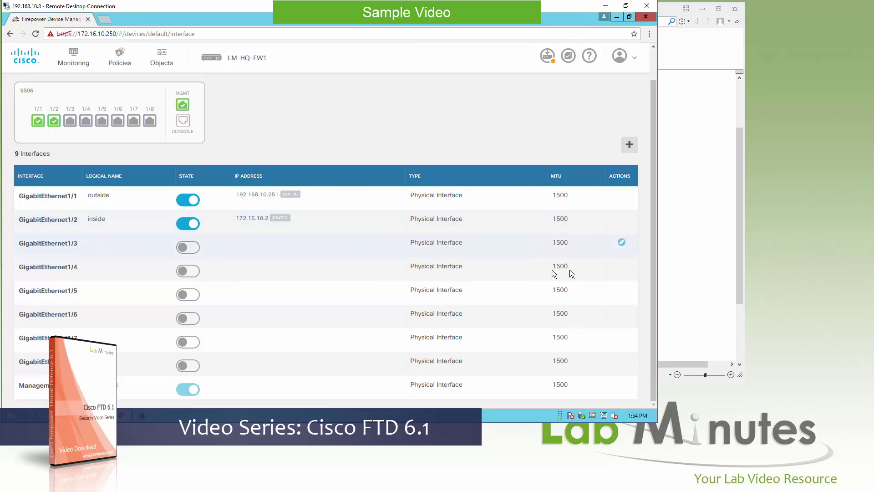
mouse_move(634, 226)
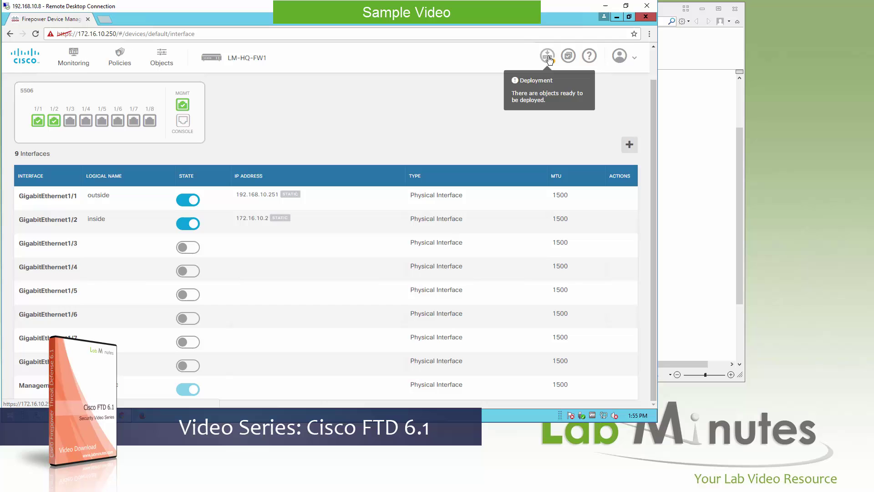
Step: Deploy the pending changes from the Deployment Summary and close the summary
click(548, 57)
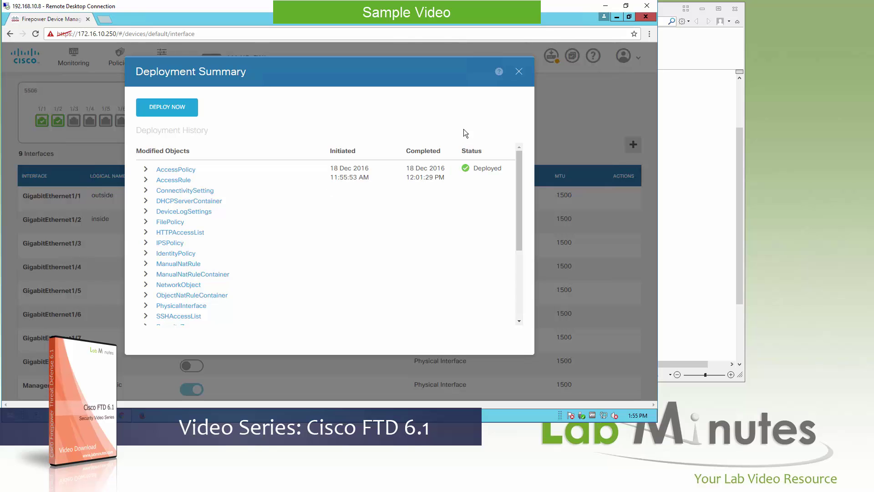
click(179, 111)
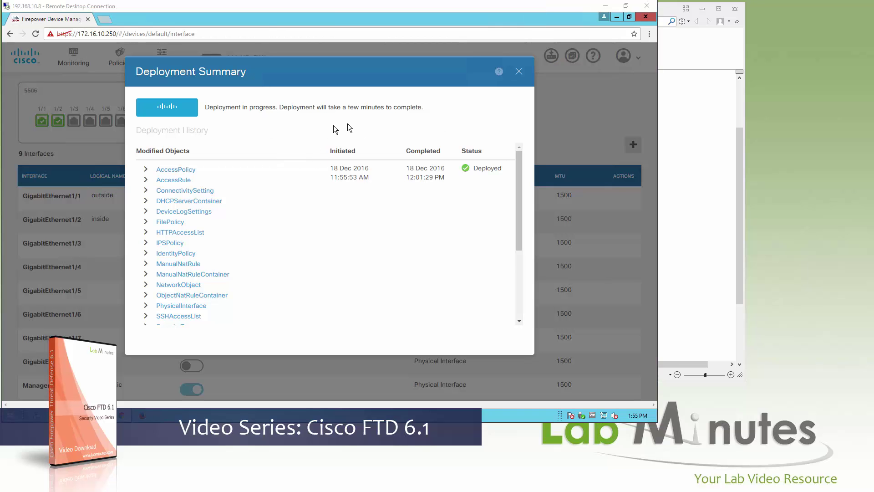
click(522, 72)
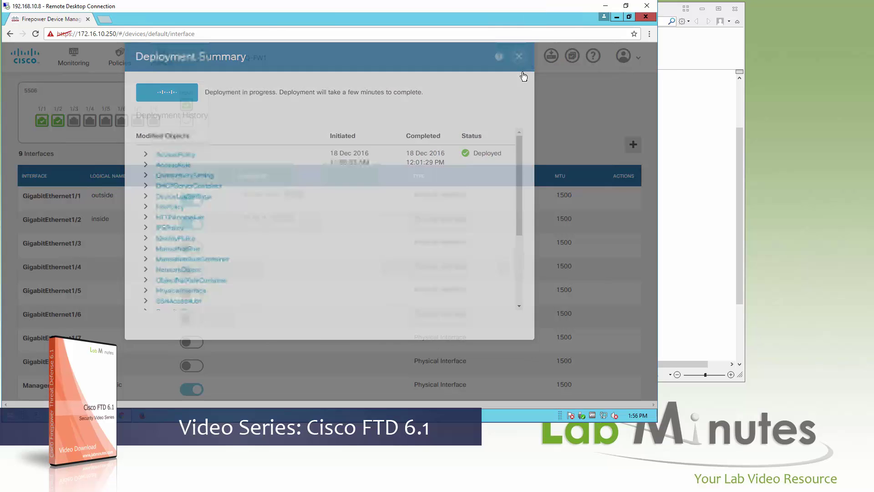